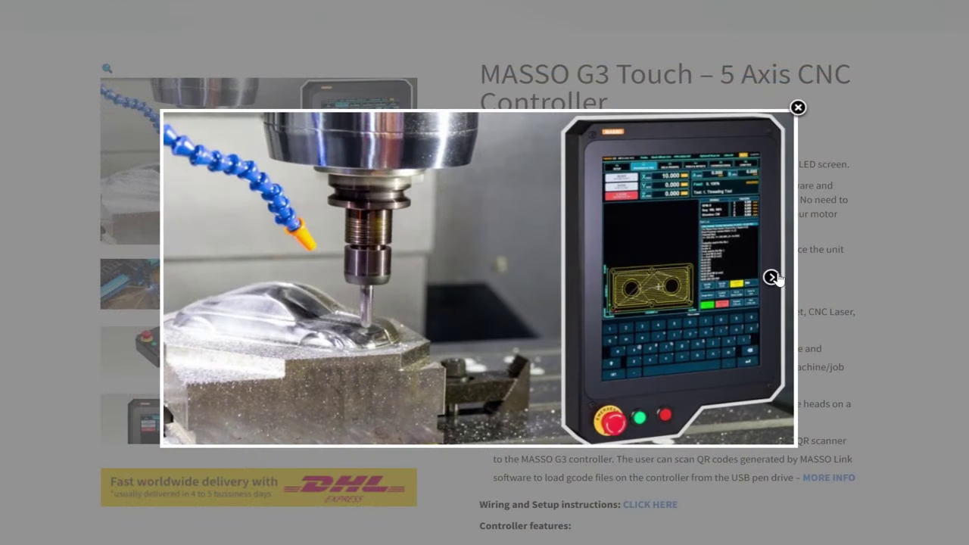
# Look through the enlarged product photos of the MASSO G3 Touch 5 axis controller and close the gallery
pyautogui.click(771, 277)
pyautogui.click(771, 279)
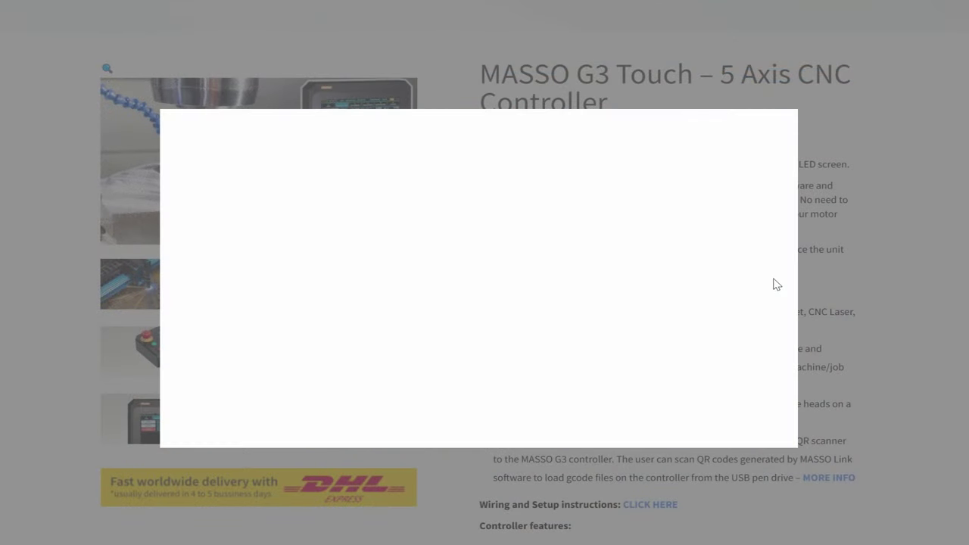
pyautogui.click(771, 277)
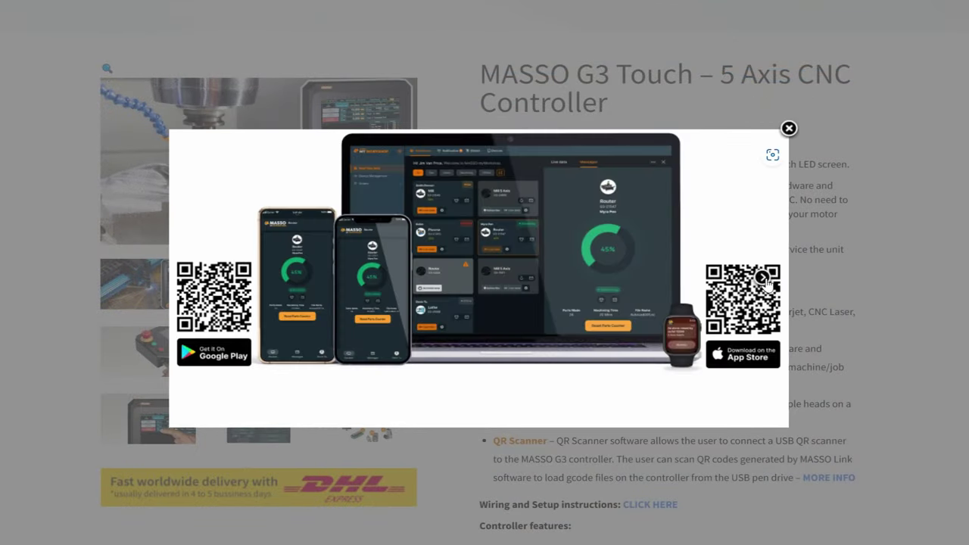
pyautogui.click(764, 279)
pyautogui.click(771, 278)
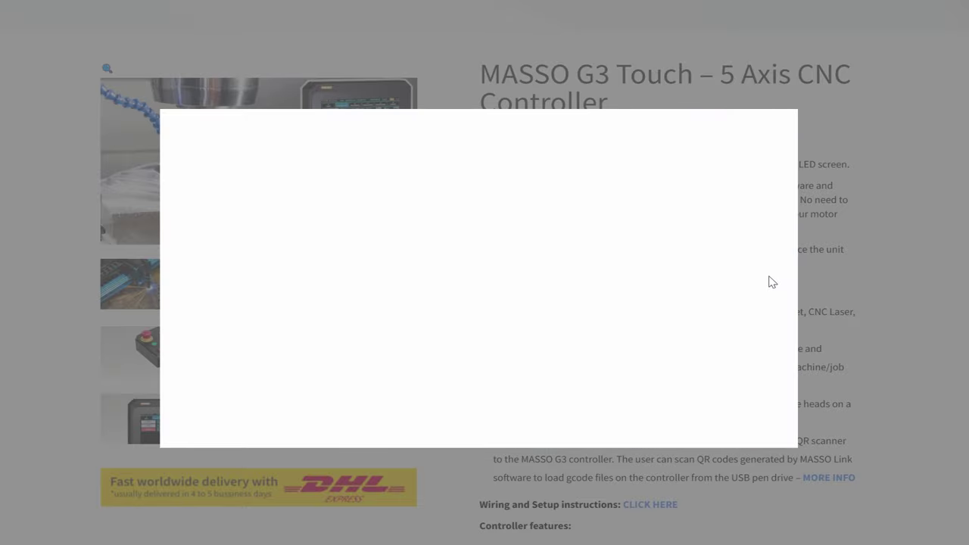
pyautogui.click(769, 279)
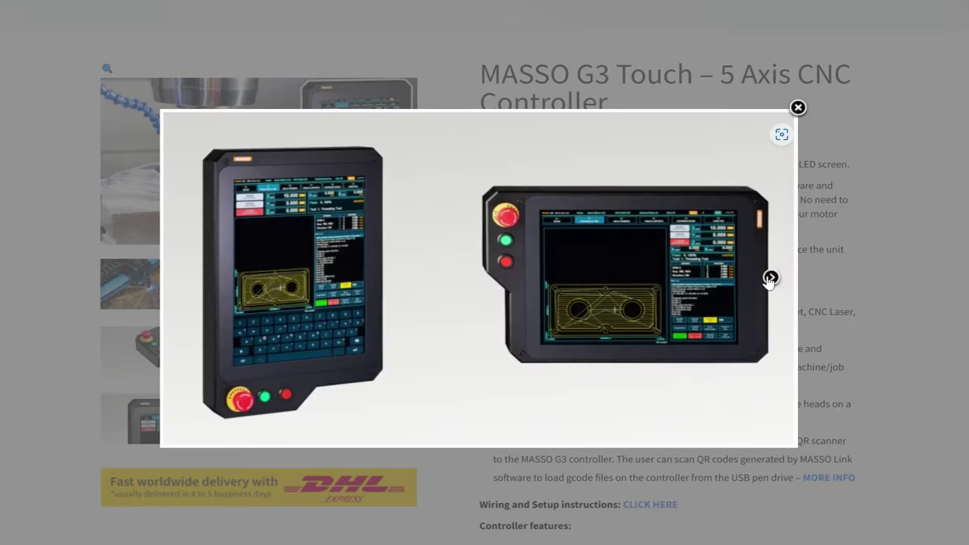
pyautogui.click(769, 279)
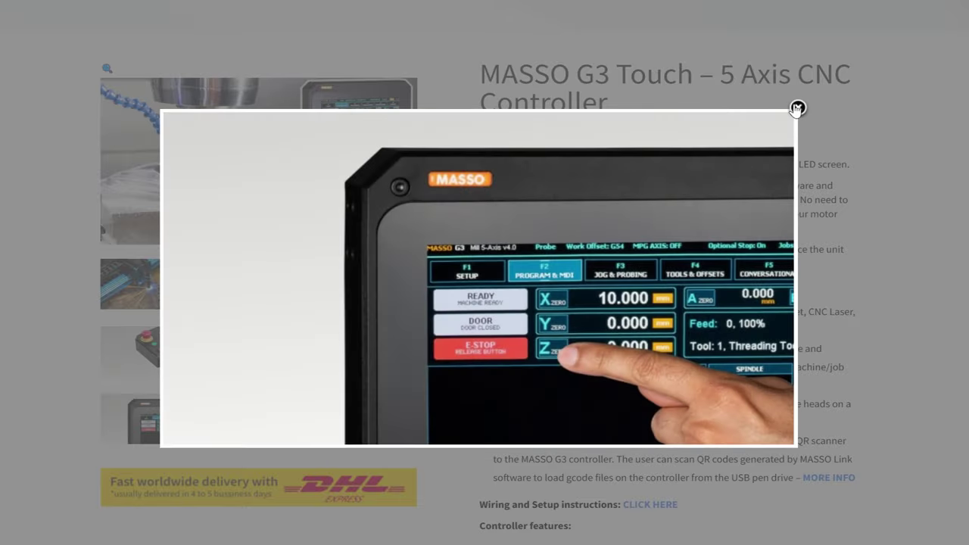
pyautogui.click(798, 108)
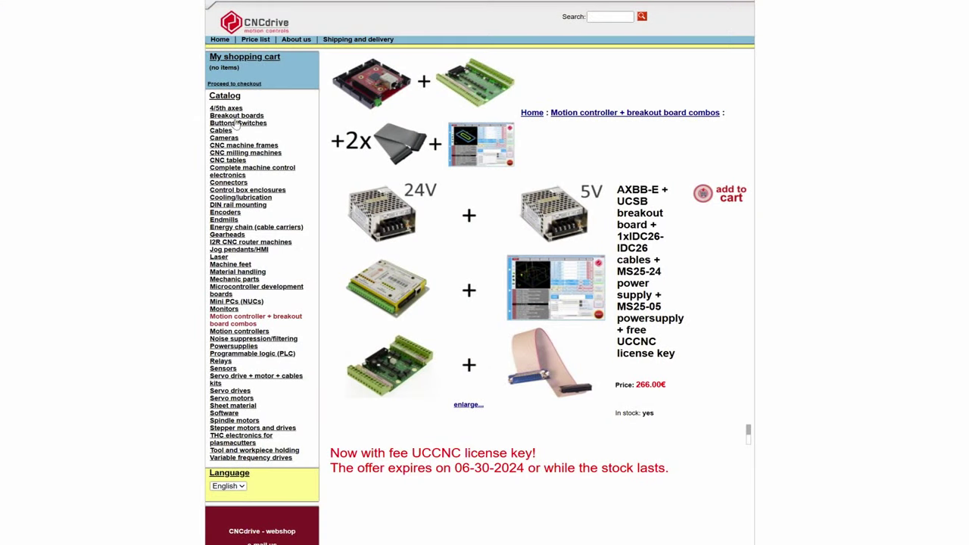
# Enlarge the CNCdrive webshop page and browse the Cables, Buttons/Switches and Spindle motors categories
pyautogui.hotkey('ctrl', '+')
pyautogui.hotkey('ctrl', '+')
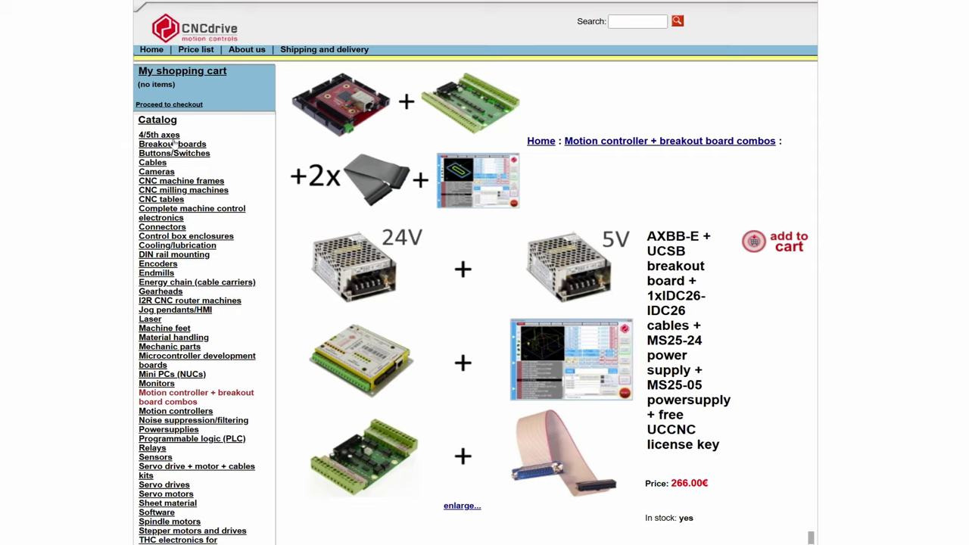
pyautogui.click(152, 163)
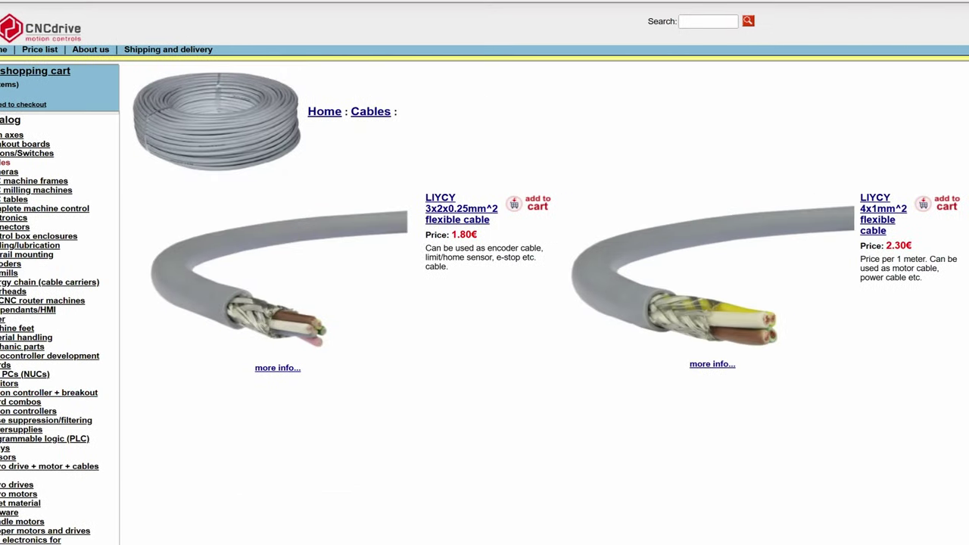
pyautogui.click(19, 153)
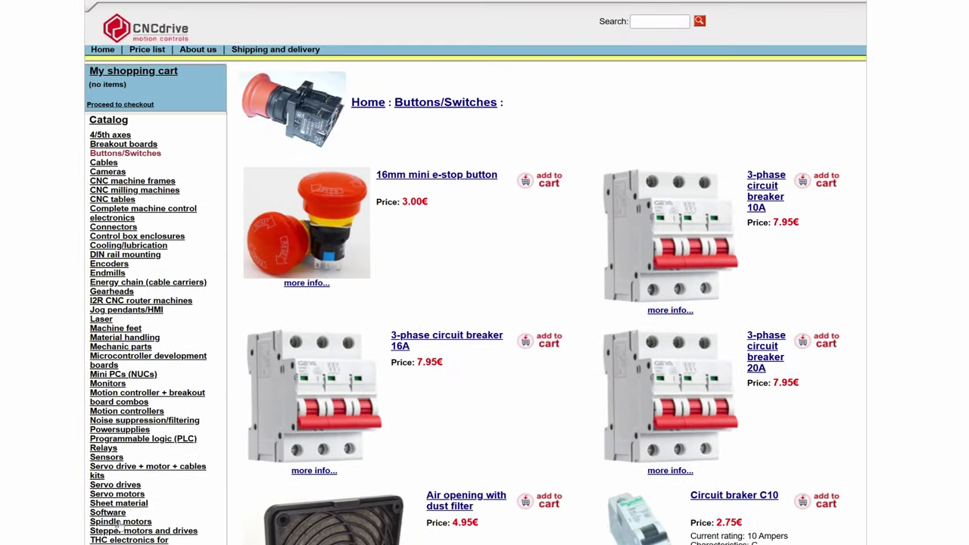
pyautogui.click(120, 521)
pyautogui.scroll(-10, 325, 308)
pyautogui.scroll(7, 482, 478)
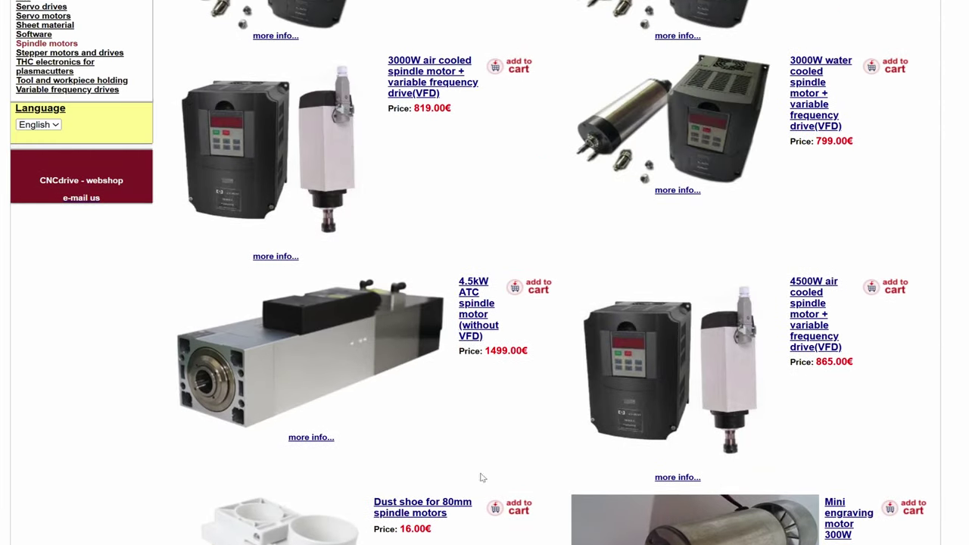
# Browse the Encoders category and view the product page of the incremental encoder with shaft
pyautogui.click(347, 319)
pyautogui.click(206, 274)
pyautogui.click(98, 265)
pyautogui.scroll(-2, 513, 302)
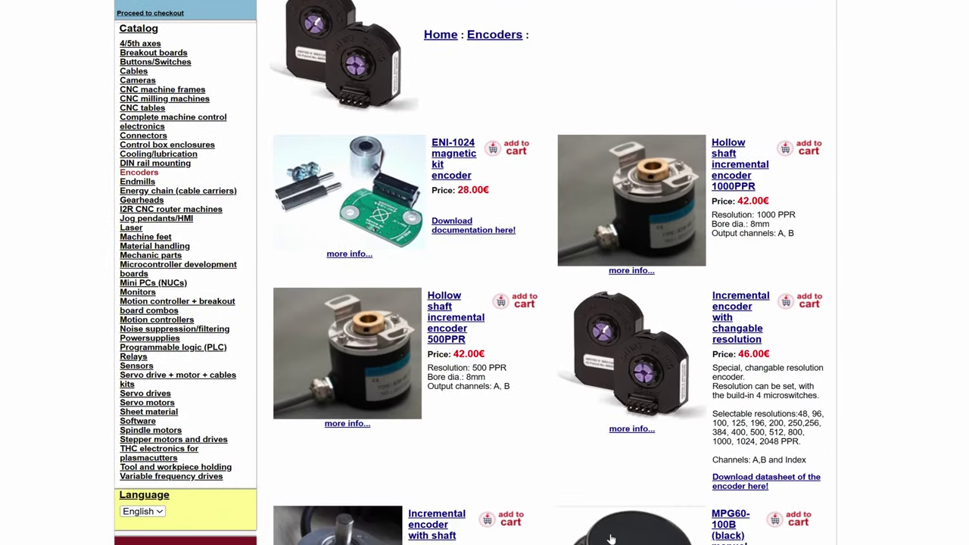
pyautogui.click(437, 524)
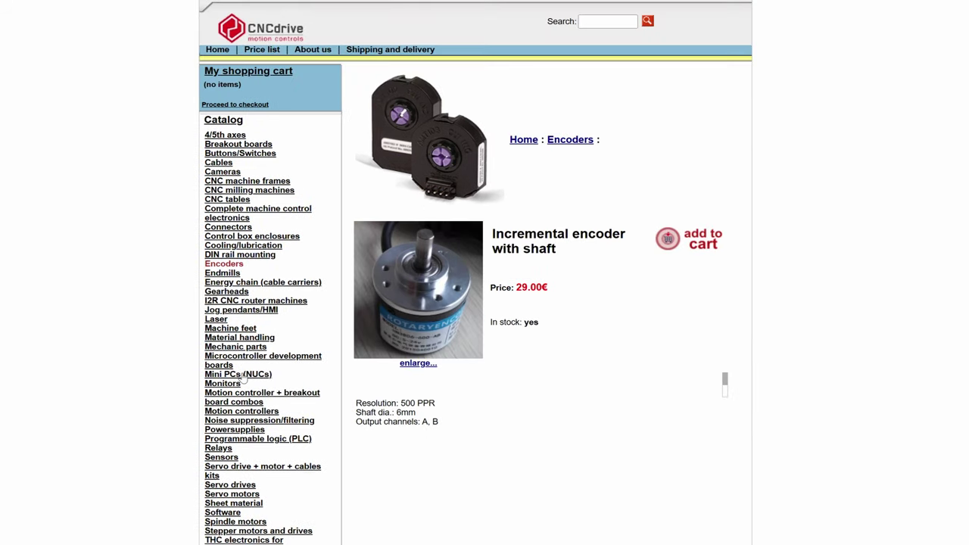
# View the Mini PCs (NUCs) and Monitors categories of the webshop catalog
pyautogui.click(238, 374)
pyautogui.scroll(3, 485, 303)
pyautogui.click(9, 330)
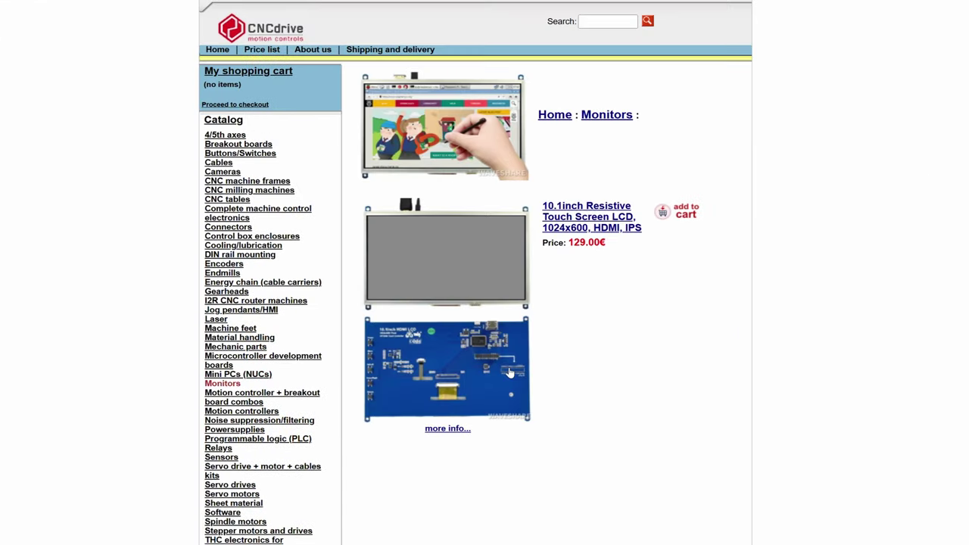
pyautogui.scroll(-1, 204, 424)
# Look through the Sensors, Mechanic parts and 4/5th axes categories of the webshop catalog
pyautogui.click(221, 451)
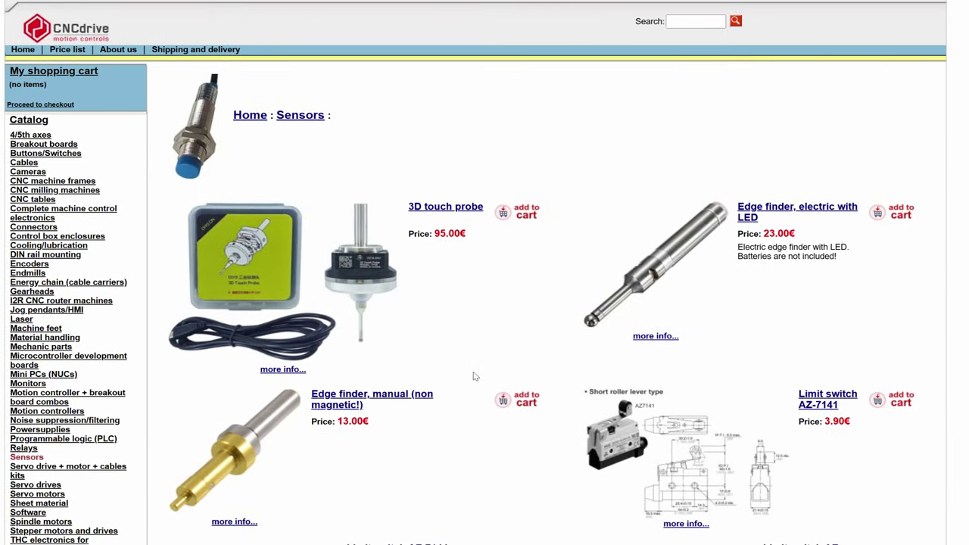
pyautogui.scroll(-15, 655, 318)
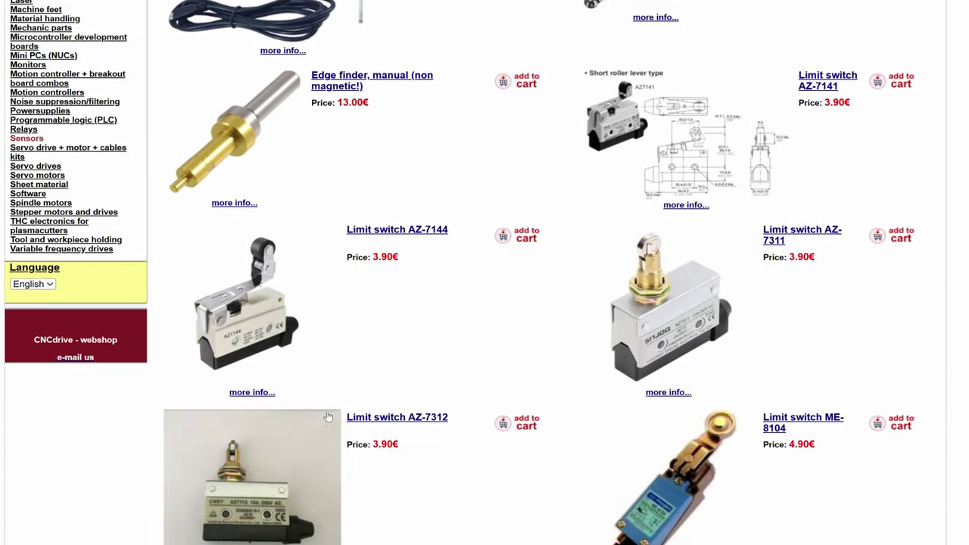
pyautogui.scroll(8, 163, 371)
pyautogui.scroll(7, 163, 371)
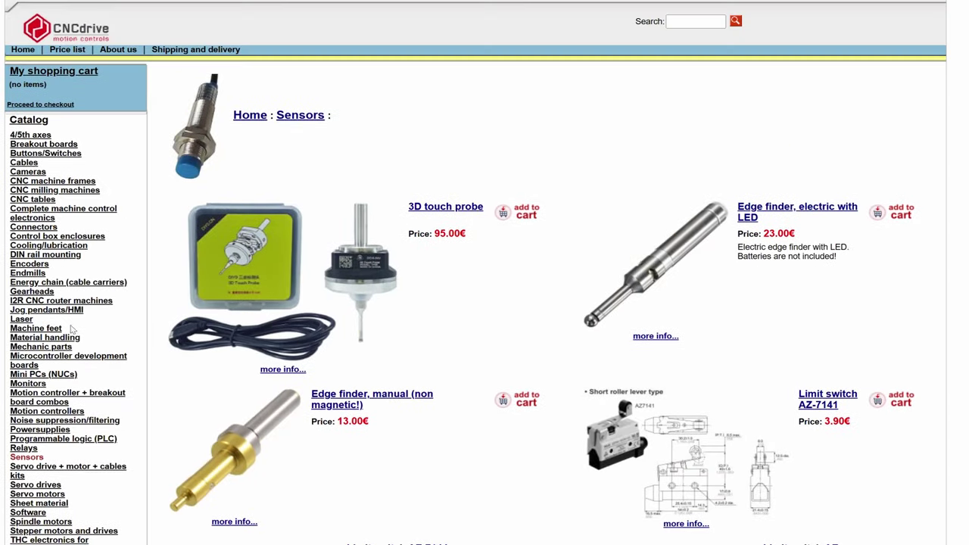
pyautogui.click(41, 348)
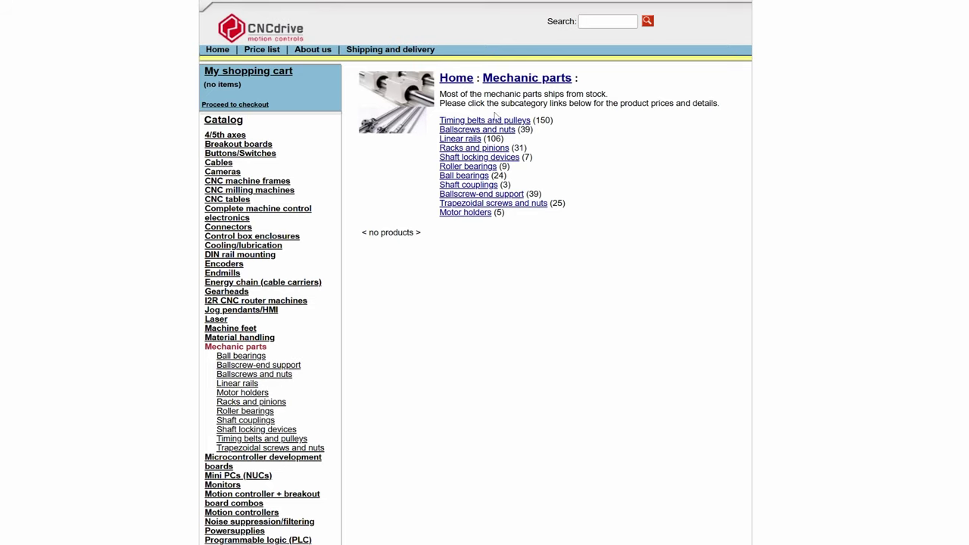
pyautogui.click(230, 137)
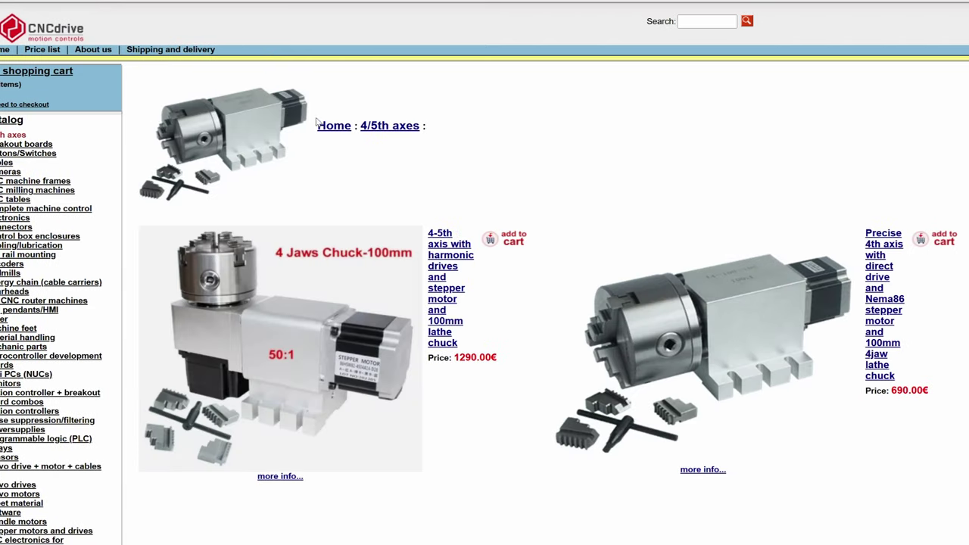
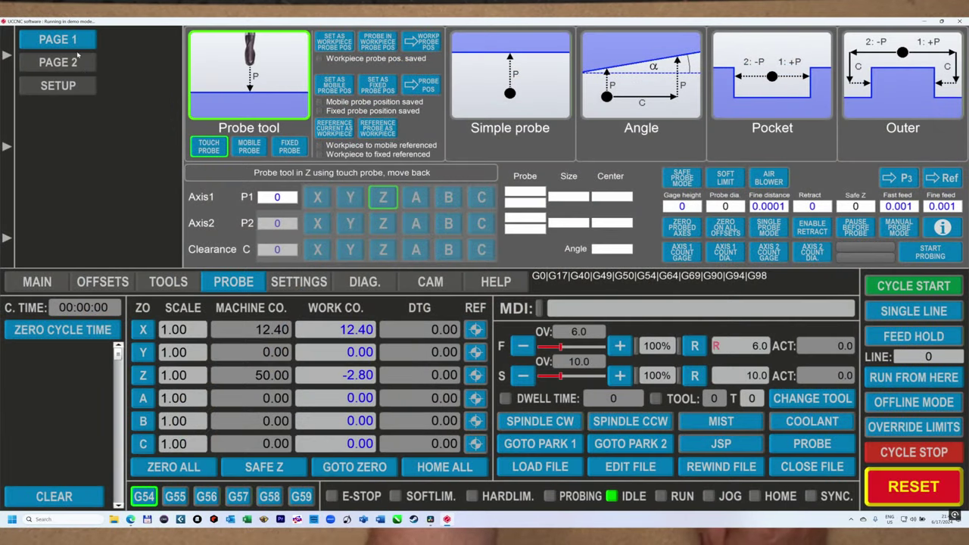
# In UCCNC, review the probing setup options and the second page of probing routines, and return to the first page
pyautogui.click(73, 62)
pyautogui.click(74, 87)
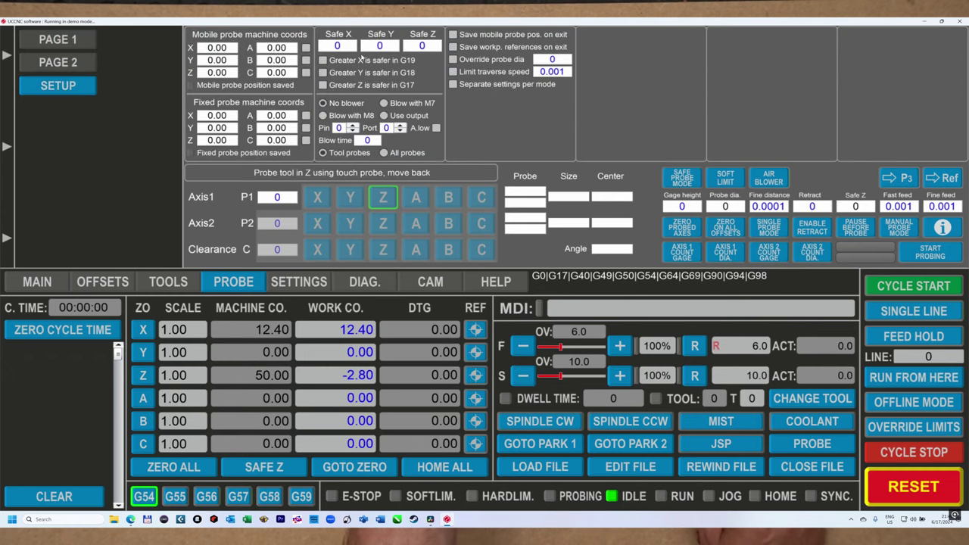
pyautogui.click(50, 63)
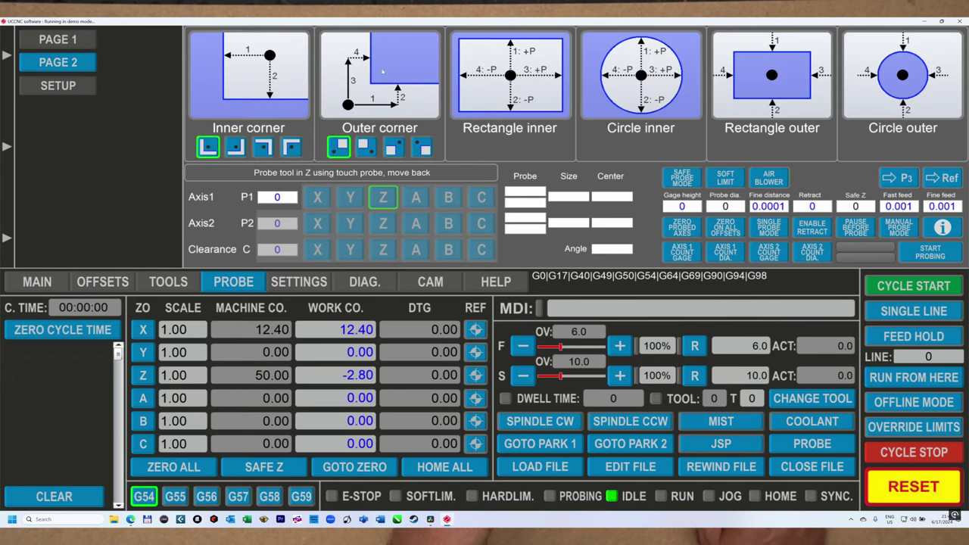
pyautogui.click(73, 42)
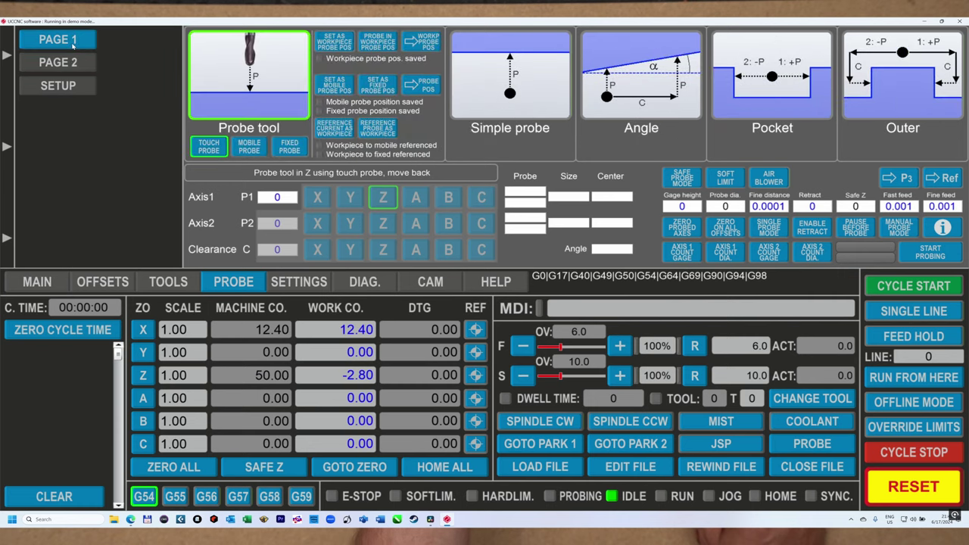
# View the Digitize settings among the tools, and return to the second page of probing routines
pyautogui.click(168, 282)
pyautogui.click(56, 85)
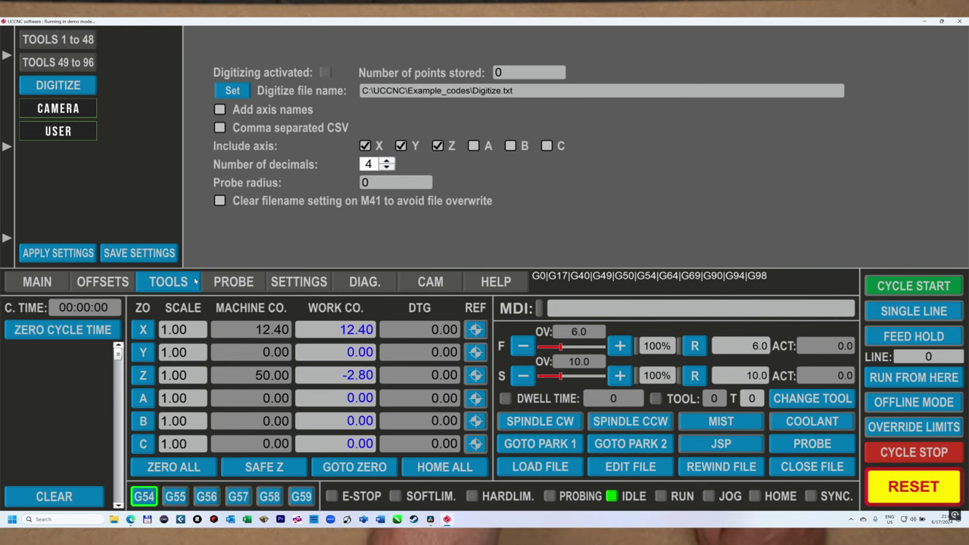
pyautogui.click(224, 283)
pyautogui.click(57, 63)
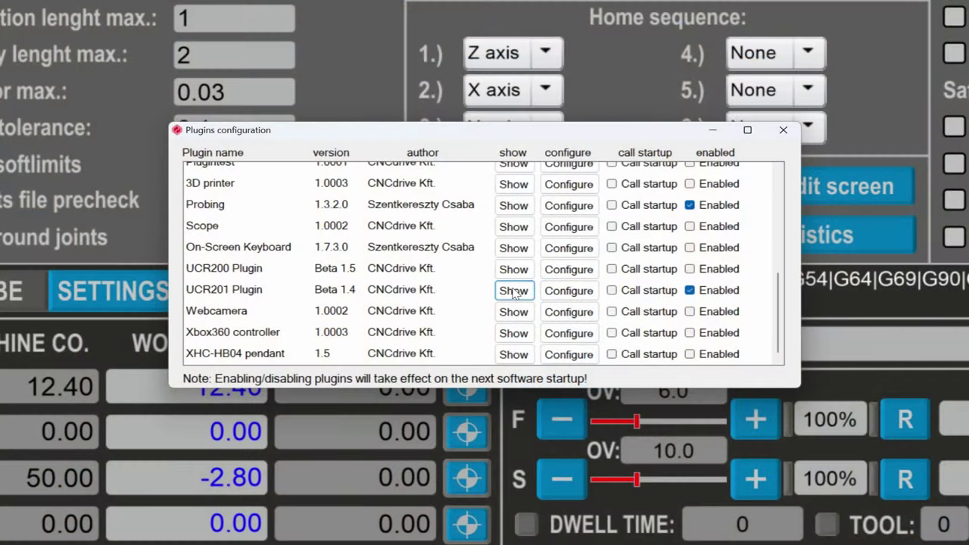
# Show the settings window of the UCR201 plugin from the plugins configuration
pyautogui.click(513, 291)
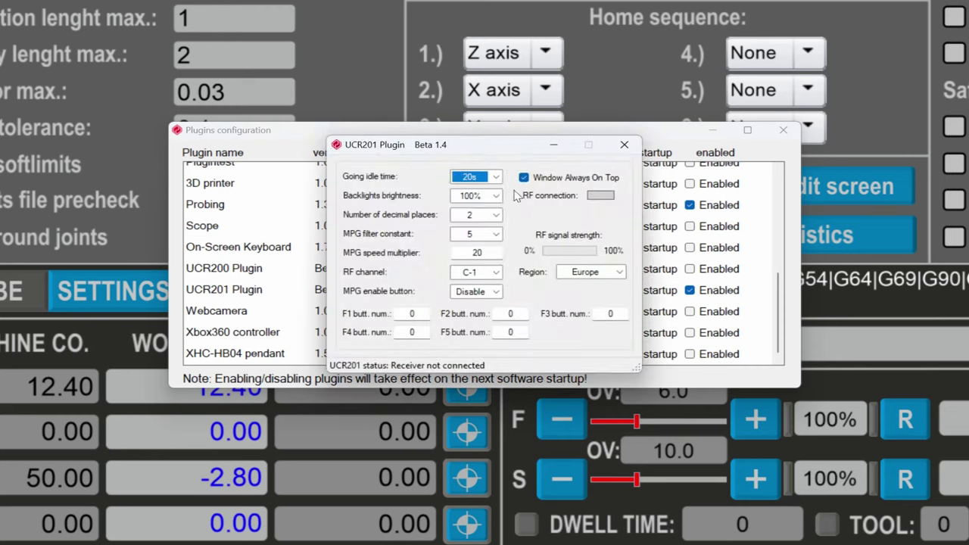
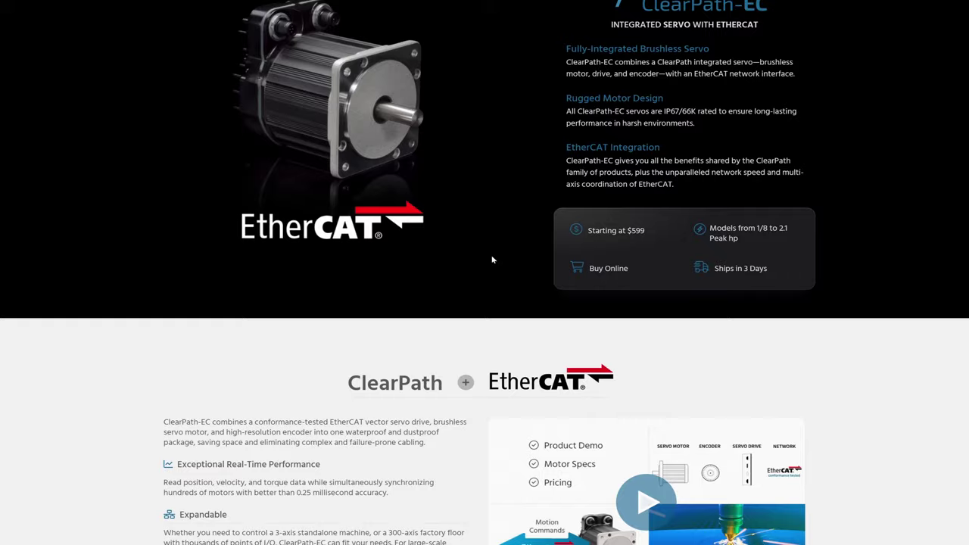
# Examine Teknic's ClearPath-EC overview and the CPM-ECSK-2310J-RLSB product page, including its system wiring diagram
pyautogui.scroll(-8, 492, 260)
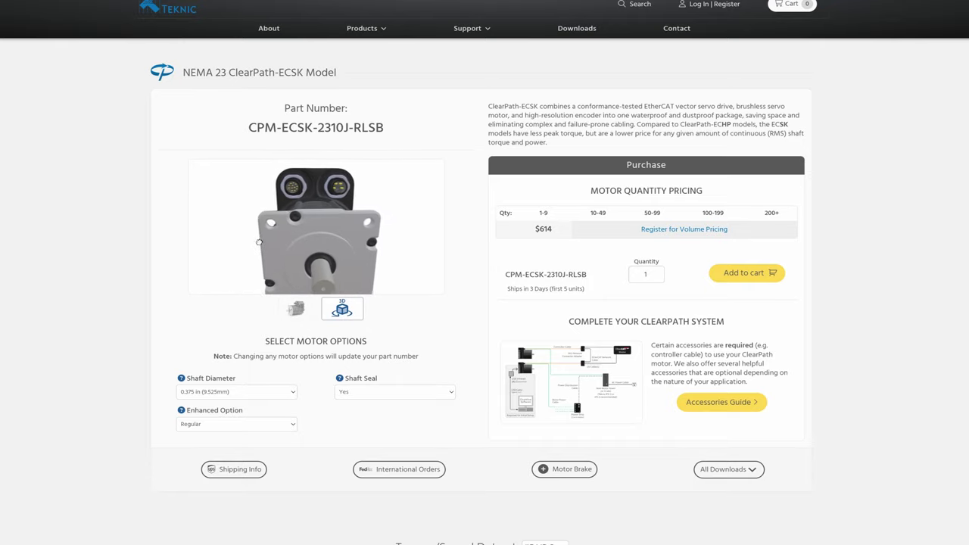
pyautogui.scroll(-1, 327, 242)
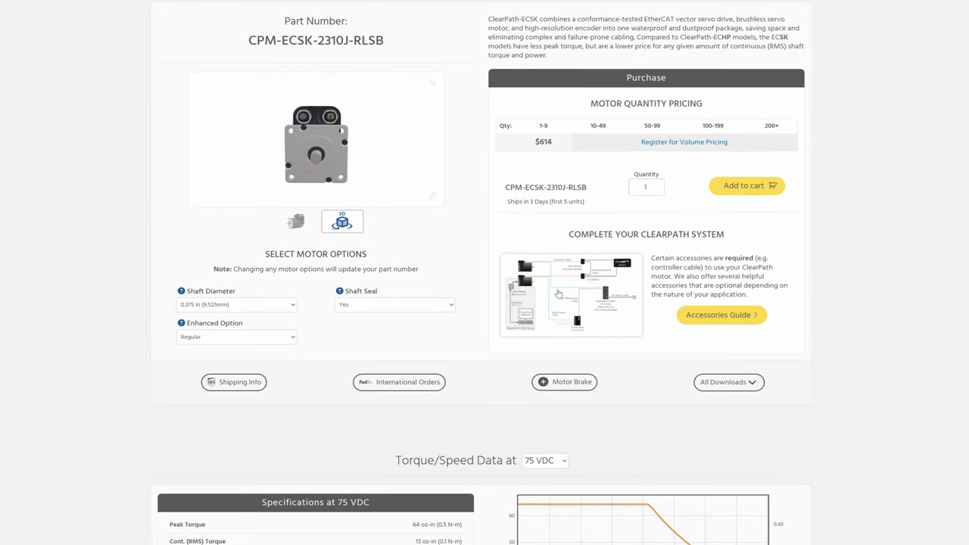
pyautogui.click(572, 292)
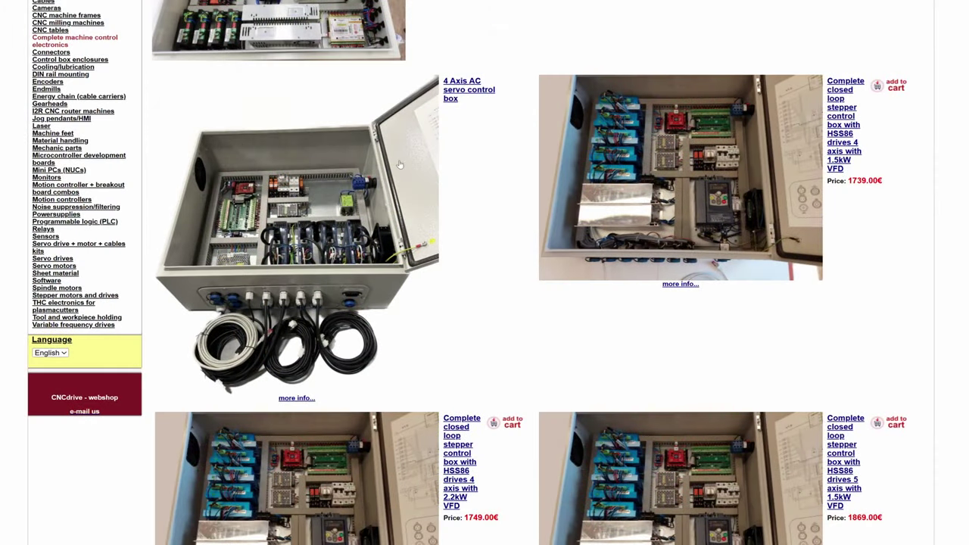
# View the 4 Axis AC servo control box page in the CNCdrive webshop, highlight its pricing note, and return to the listing
pyautogui.click(457, 88)
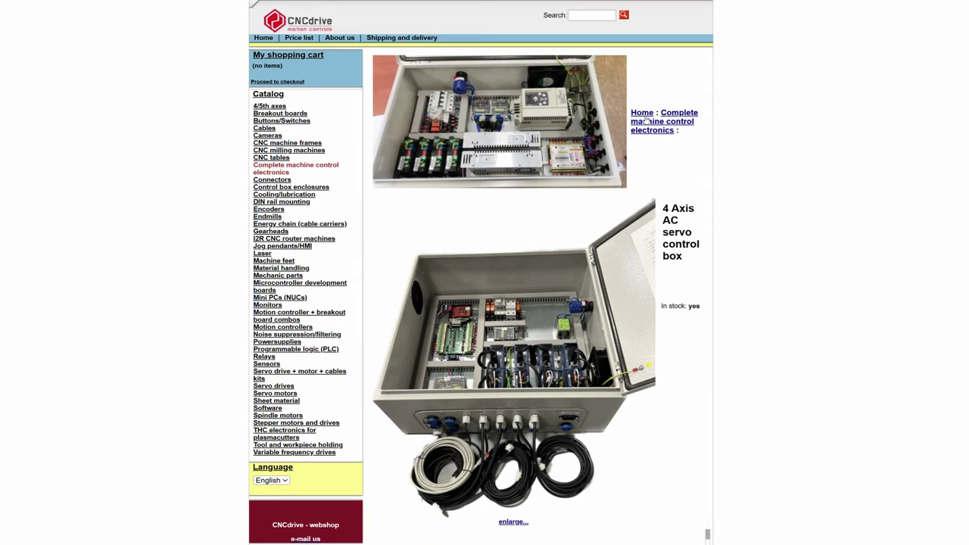
pyautogui.scroll(-2, 485, 426)
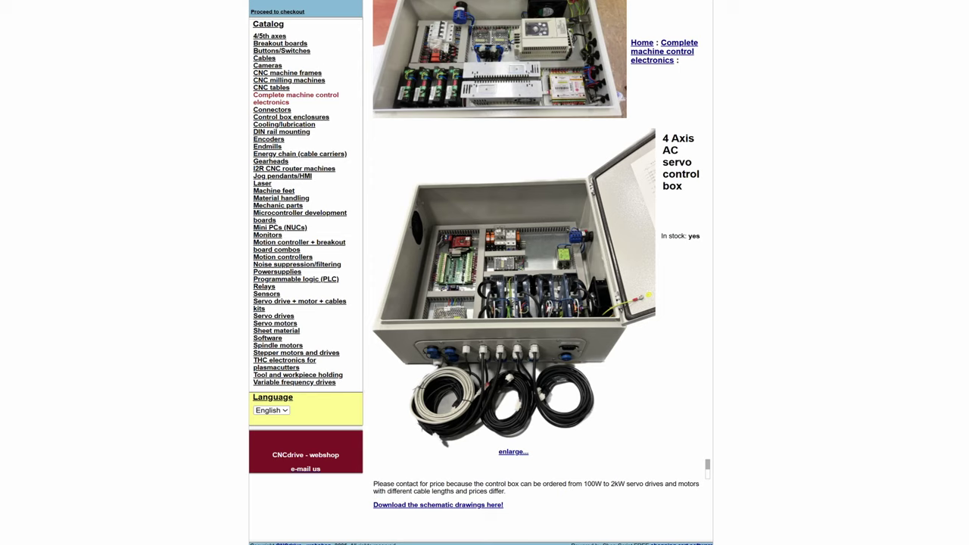
pyautogui.moveTo(428, 483); pyautogui.dragTo(577, 485)
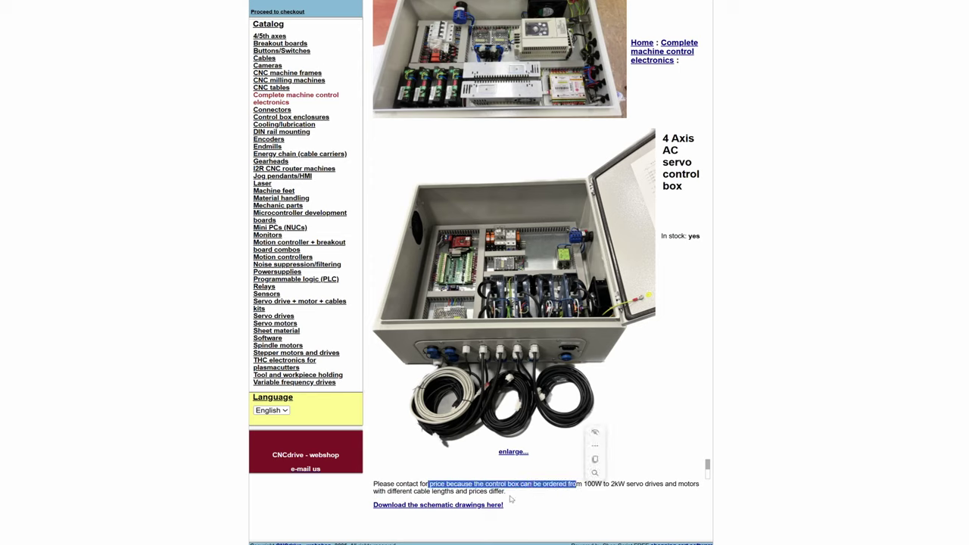
pyautogui.click(527, 510)
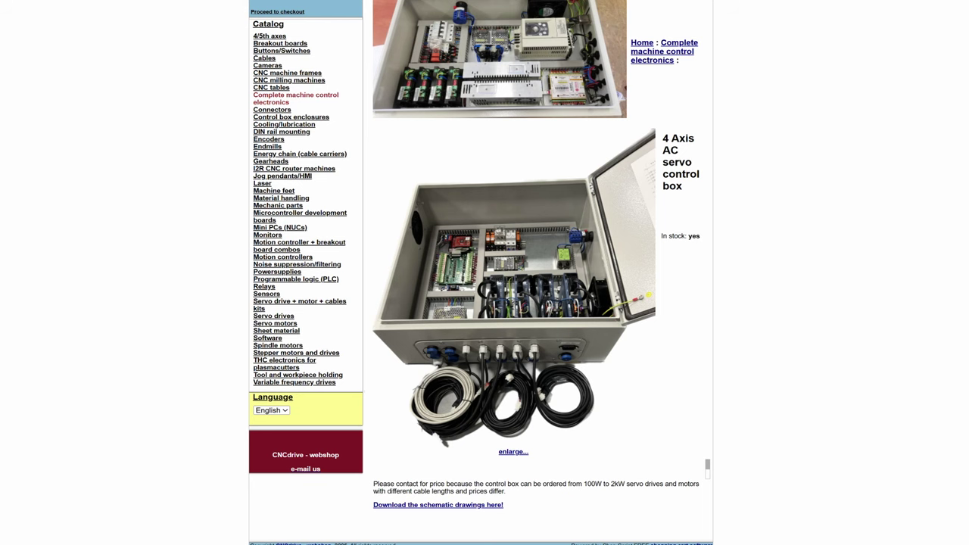
pyautogui.hotkey('alt', 'Left')
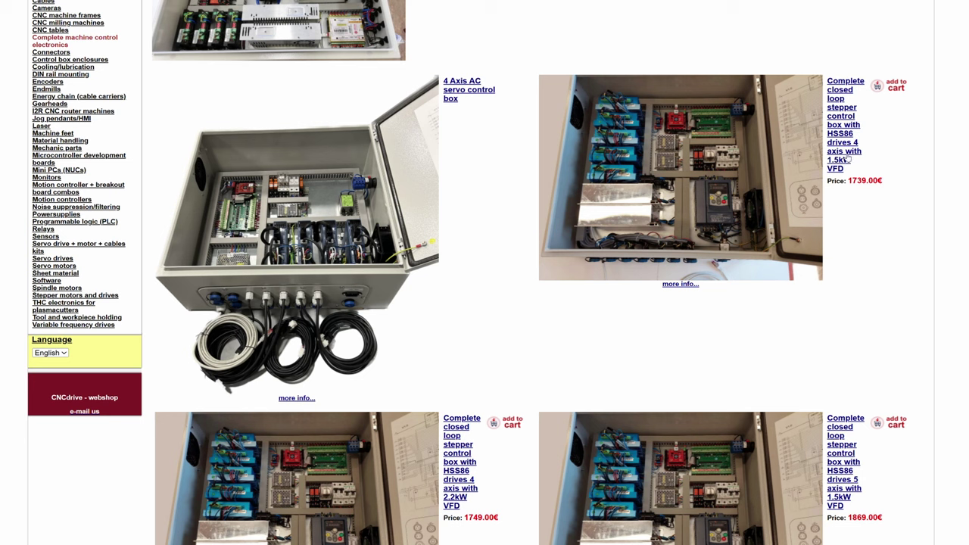
# View the 4 axis HSS86 closed loop stepper control box with 2.2kW VFD, highlighting its Flood/Mist relay and Mach3, Mach4, UCCNC compatibility
pyautogui.click(450, 503)
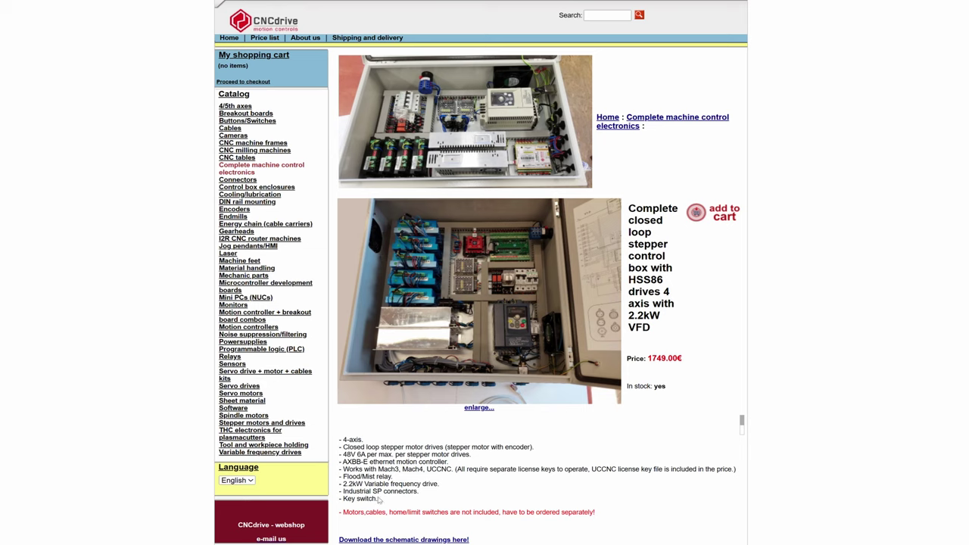
pyautogui.moveTo(342, 477); pyautogui.dragTo(395, 478)
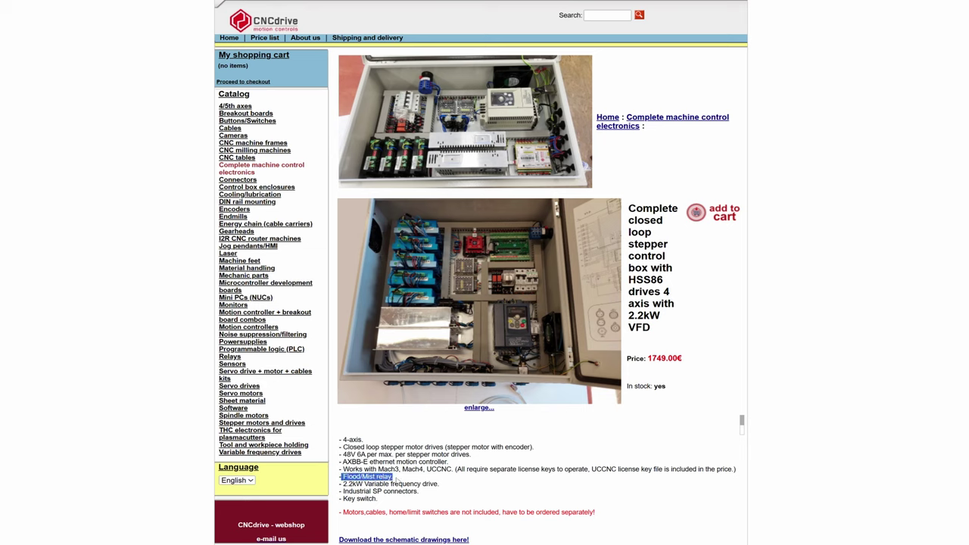
pyautogui.rightClick(395, 478)
pyautogui.click(412, 455)
pyautogui.moveTo(343, 469); pyautogui.dragTo(453, 470)
pyautogui.rightClick(458, 469)
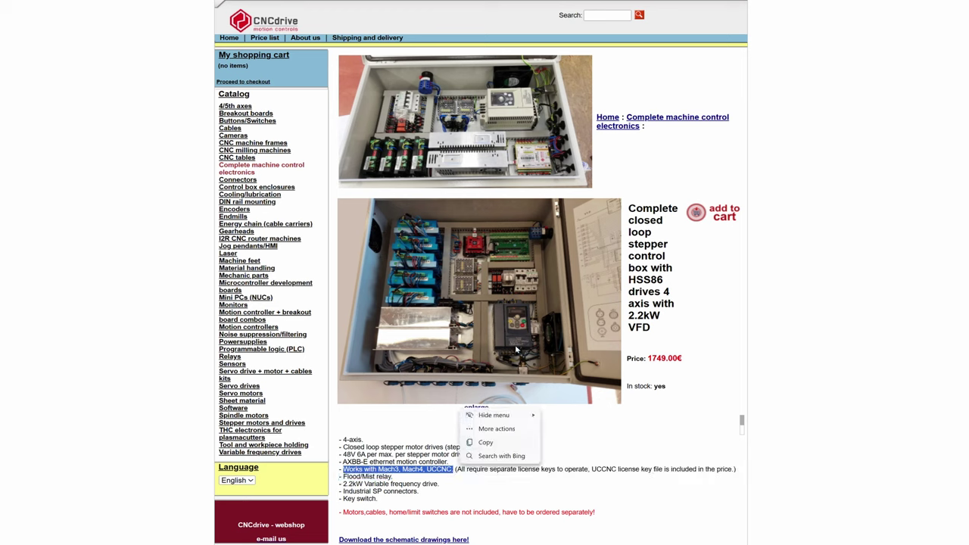
pyautogui.click(485, 441)
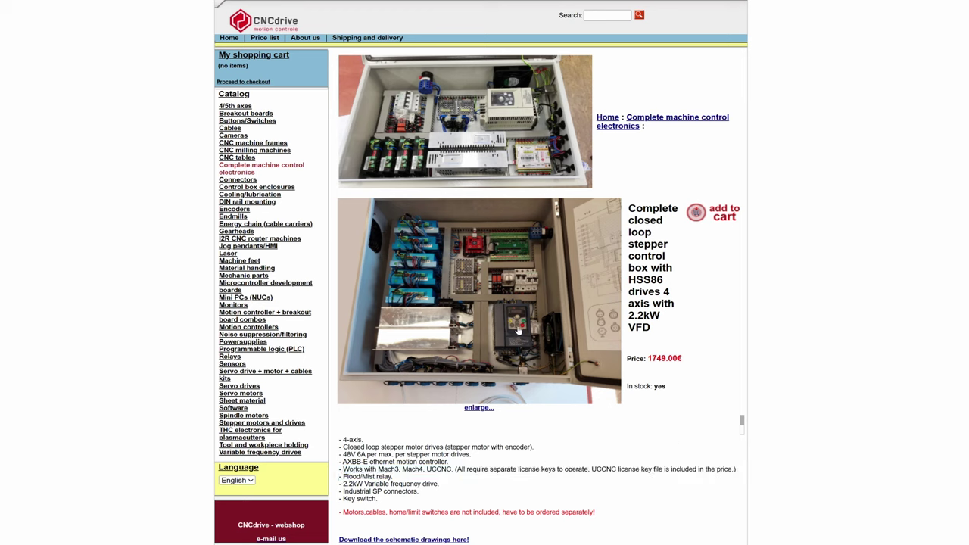